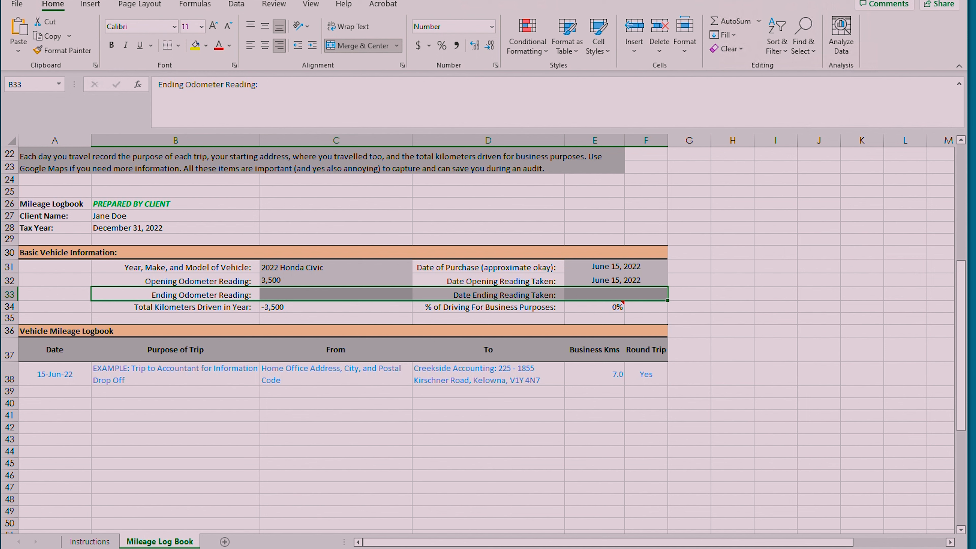
- Review the Basic Vehicle Information section of the Mileage Log Book, along with the guidance on the Instructions sheet
left_click_drag(599, 307, 553, 304)
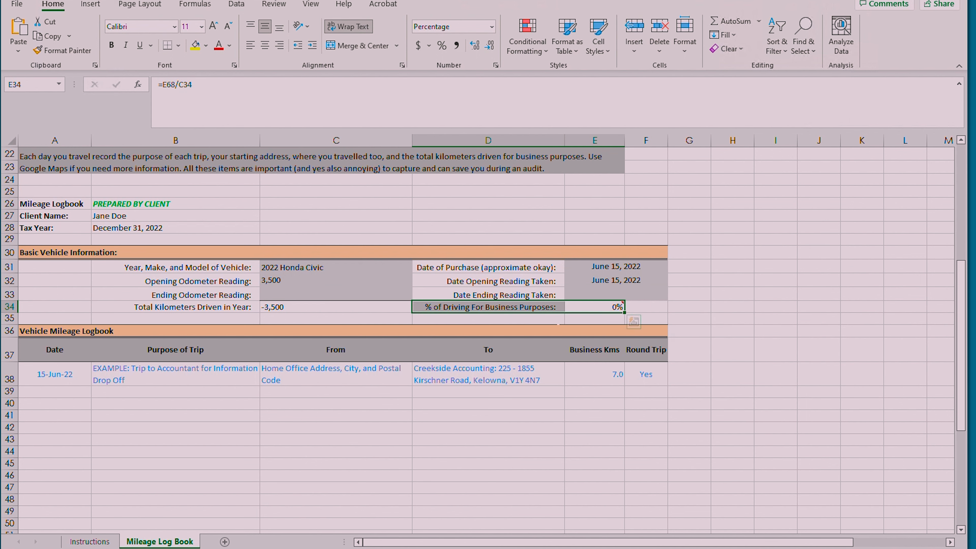
left_click(595, 318)
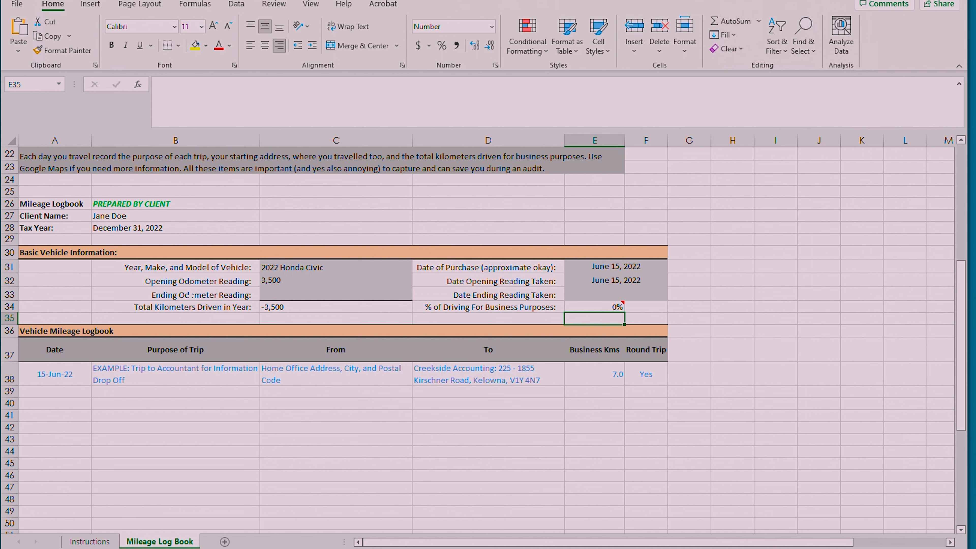
left_click_drag(208, 294, 599, 296)
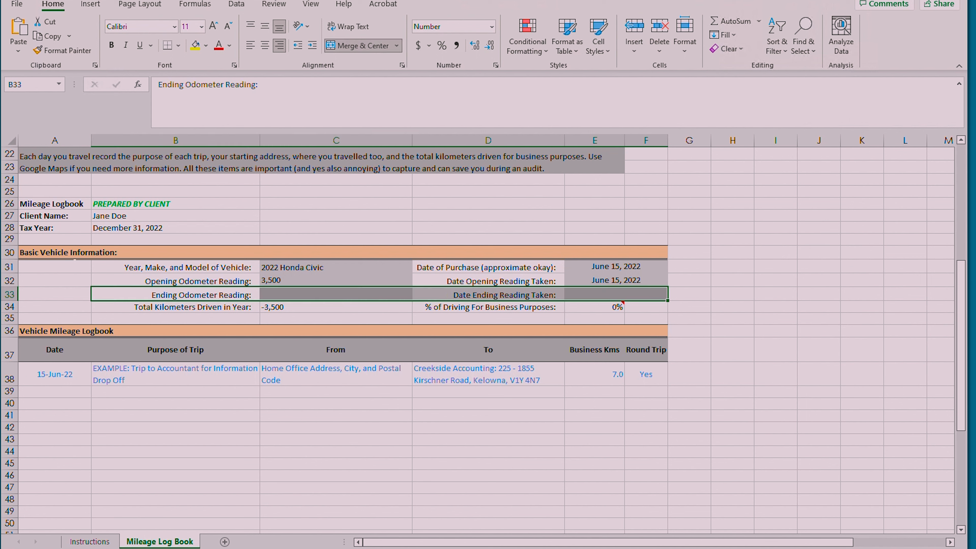
left_click_drag(55, 267, 650, 318)
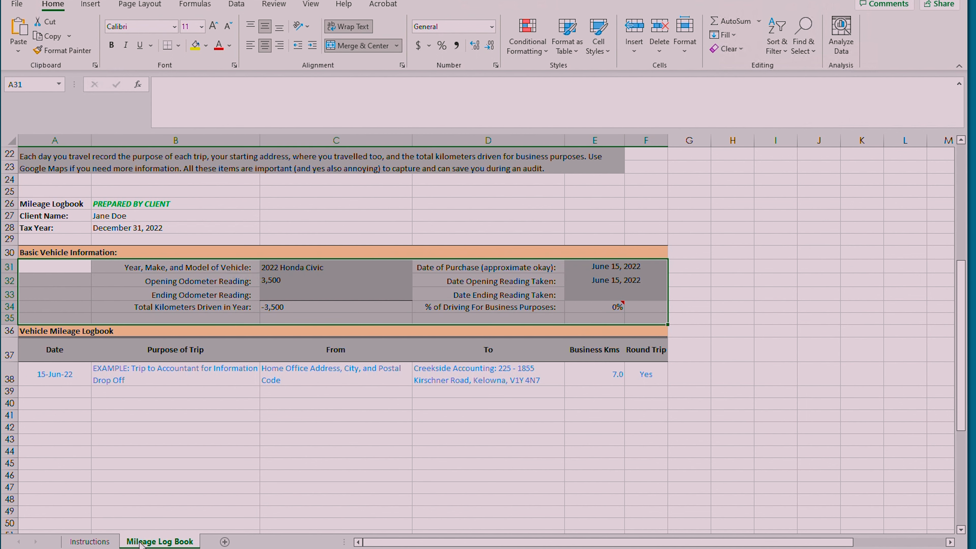
left_click(108, 542)
scroll(110, 525, "up", 4)
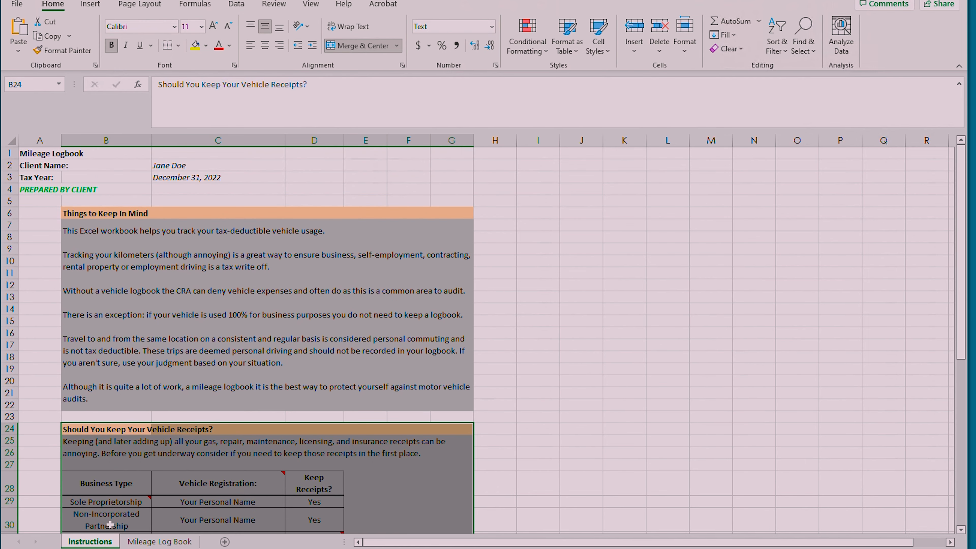
left_click(135, 541)
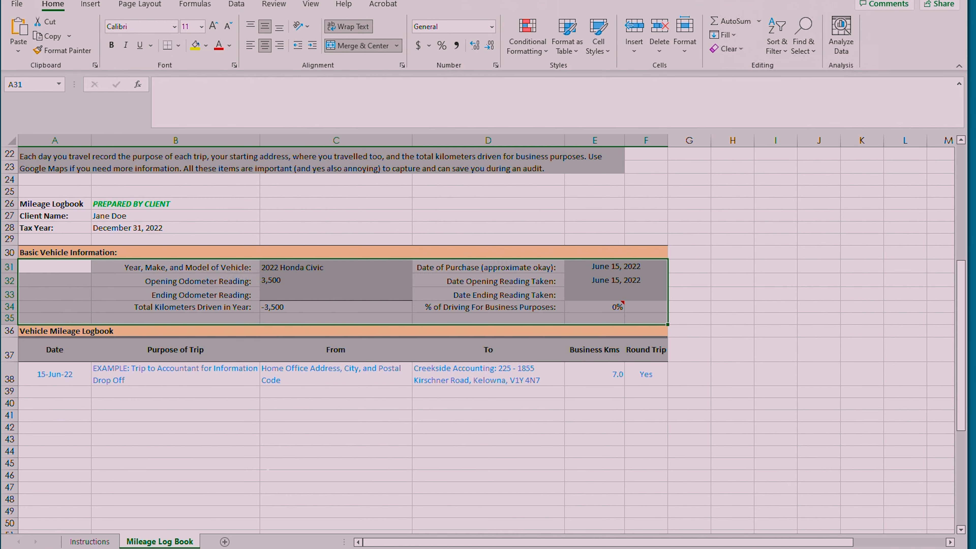
scroll(149, 329, "up", 1)
left_click(127, 318)
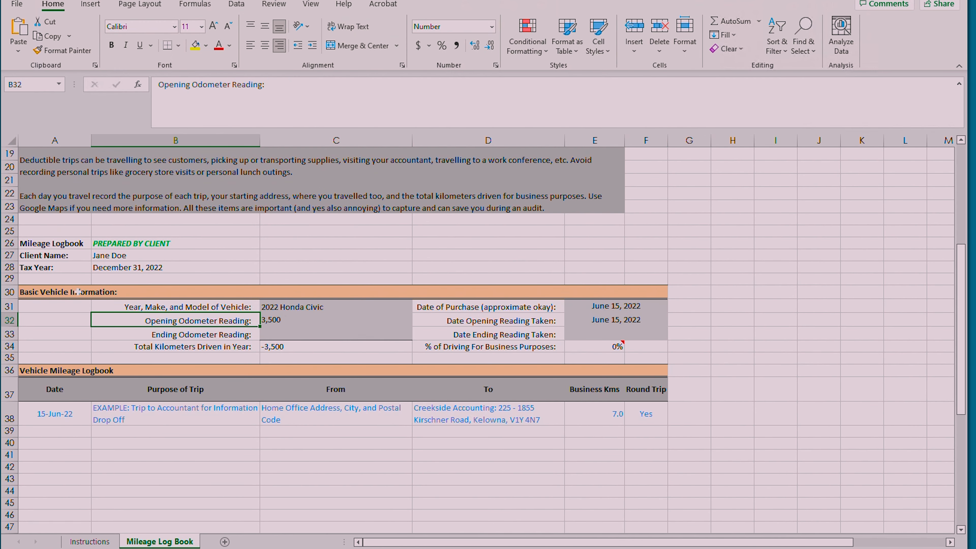
left_click_drag(87, 293, 356, 369)
- Examine the Vehicle Mileage Logbook table and its example trip row from date through round trip
scroll(355, 370, "down", 5)
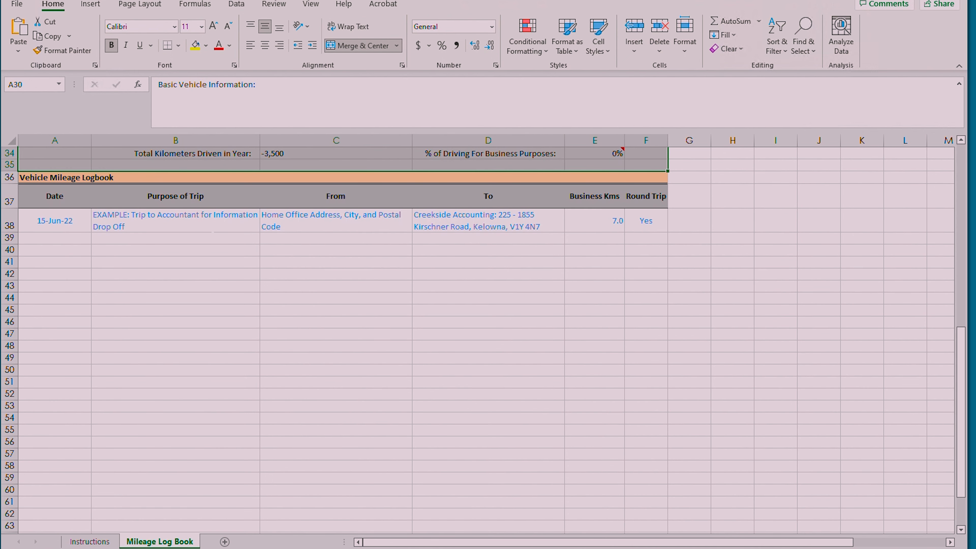
left_click(332, 313)
scroll(333, 322, "up", 2)
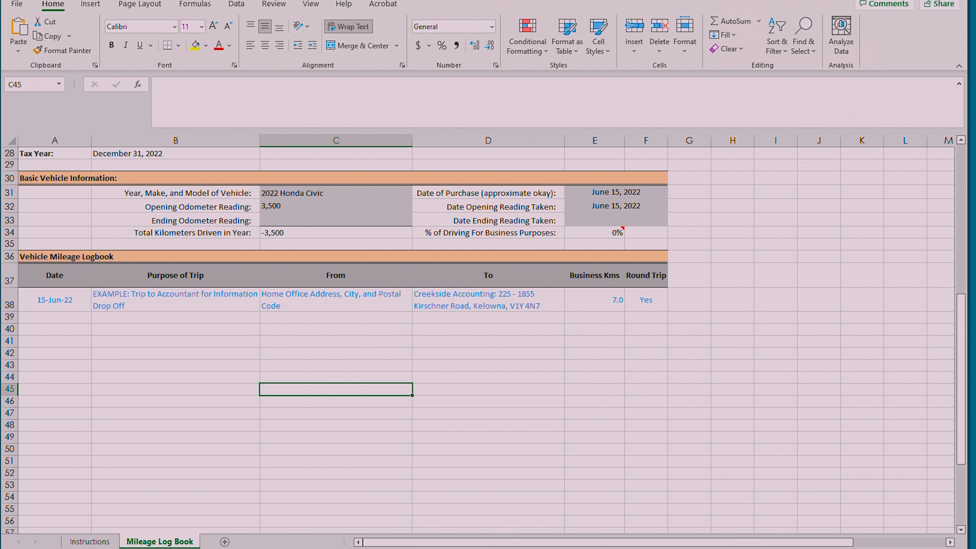
left_click_drag(46, 300, 642, 296)
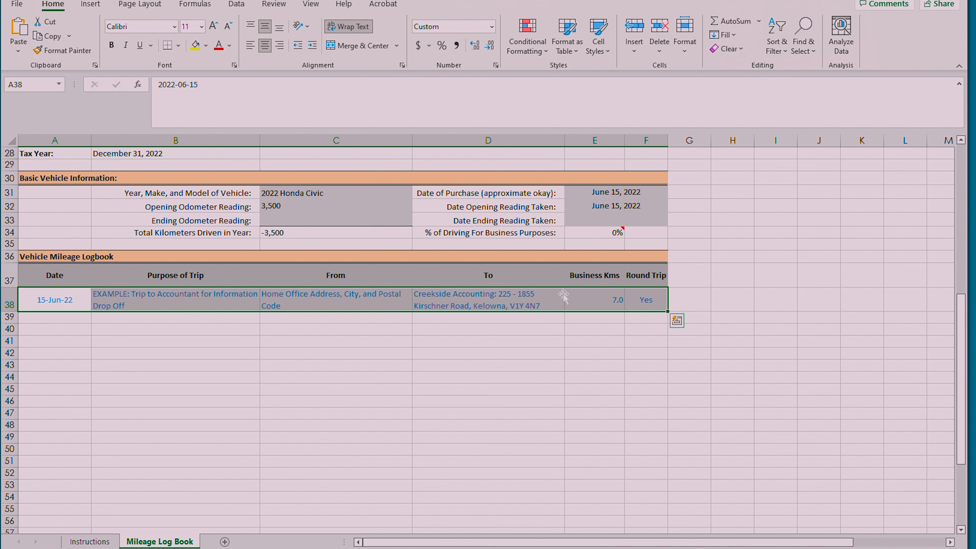
left_click(55, 330)
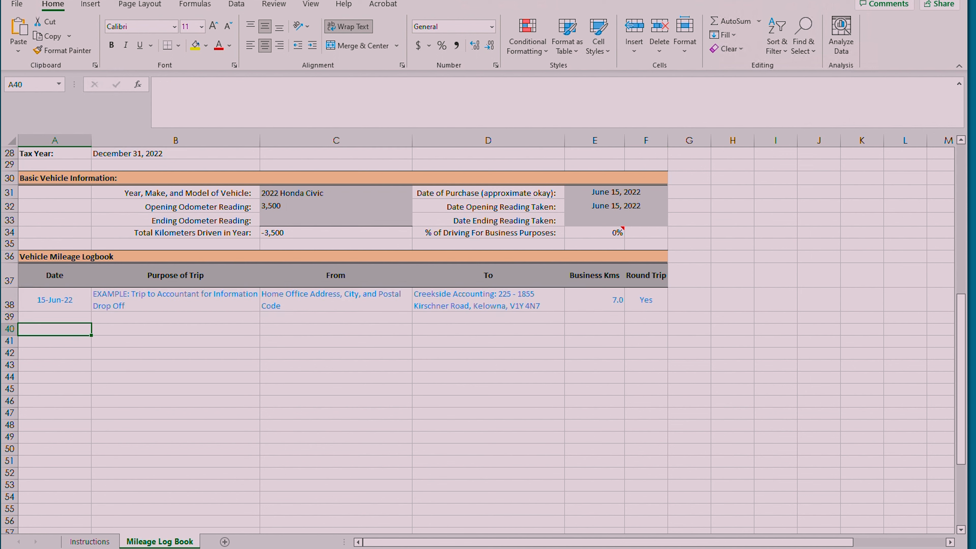
type("July 3")
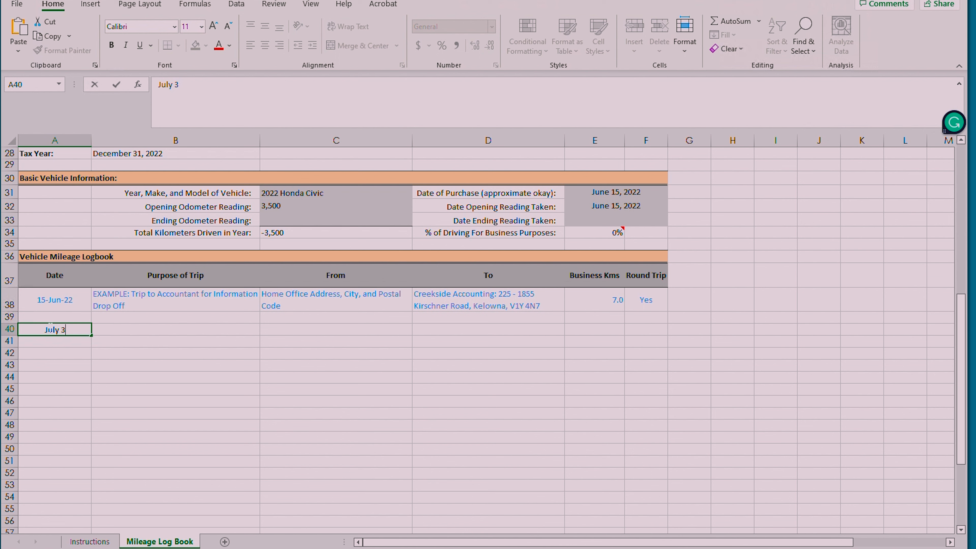
type(", 2022")
key("Tab")
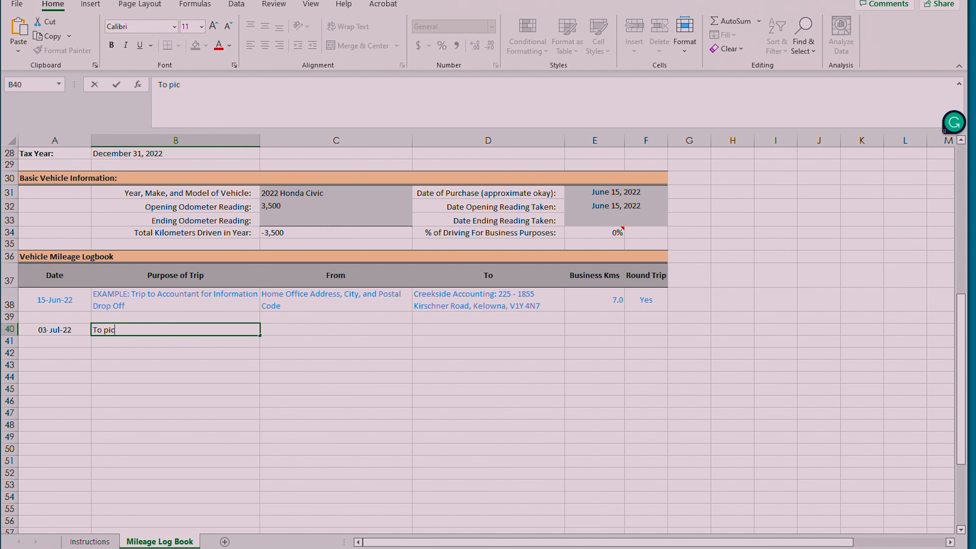
type("k")
key("Return")
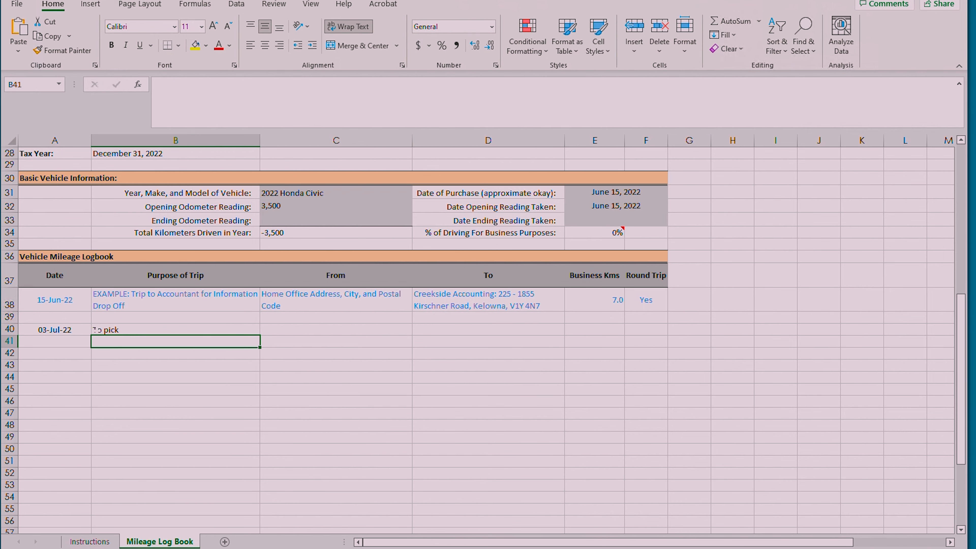
left_click_drag(67, 330, 115, 330)
key("Delete")
- Start a trip entry in row 40 with the date July 3, 2022 and the purpose "To obtain a business computer"
left_click(68, 331)
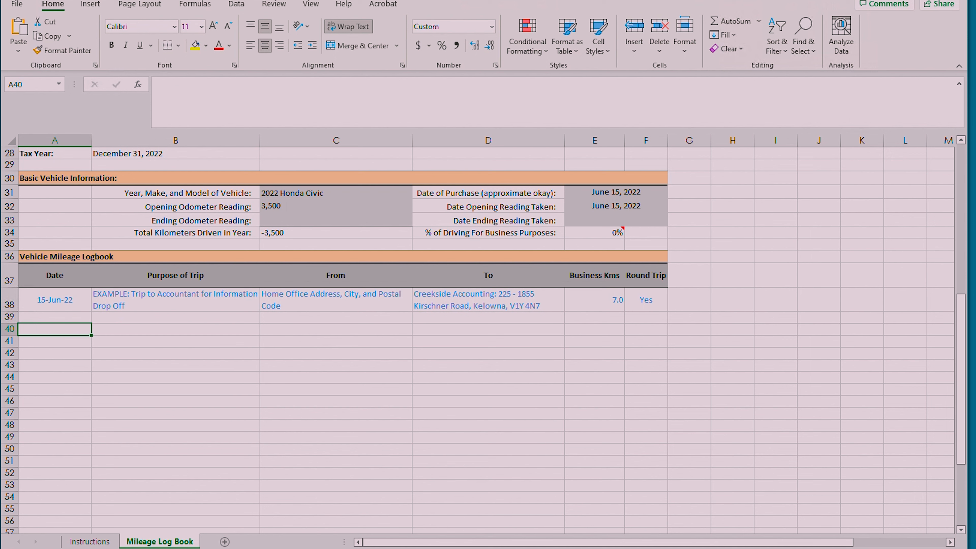
type("July")
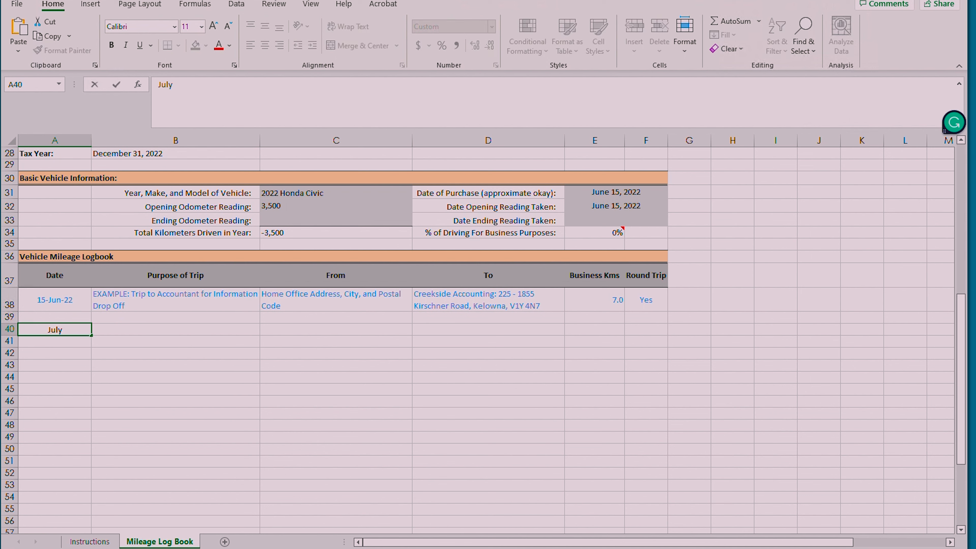
type(" 3, 2022")
key("Tab")
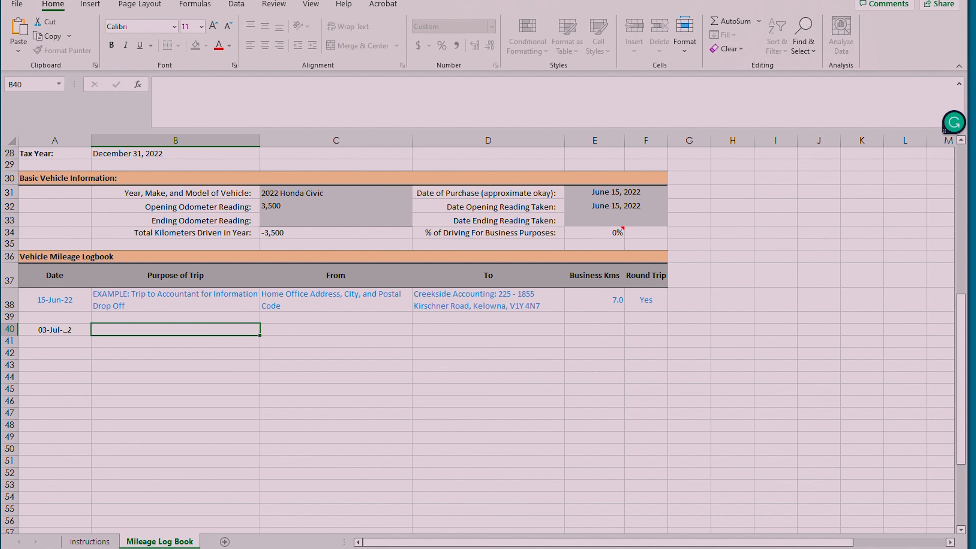
type("To obtain a business computer")
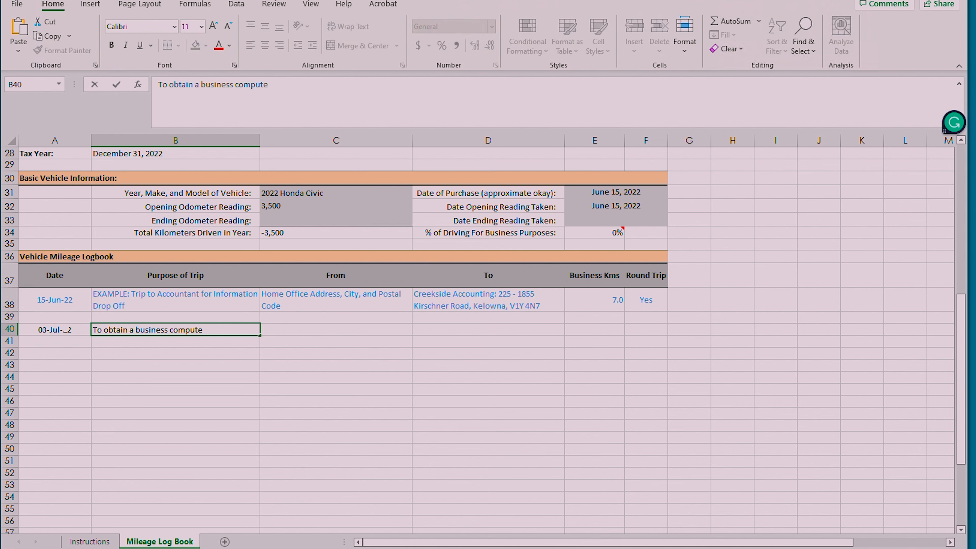
key("Tab")
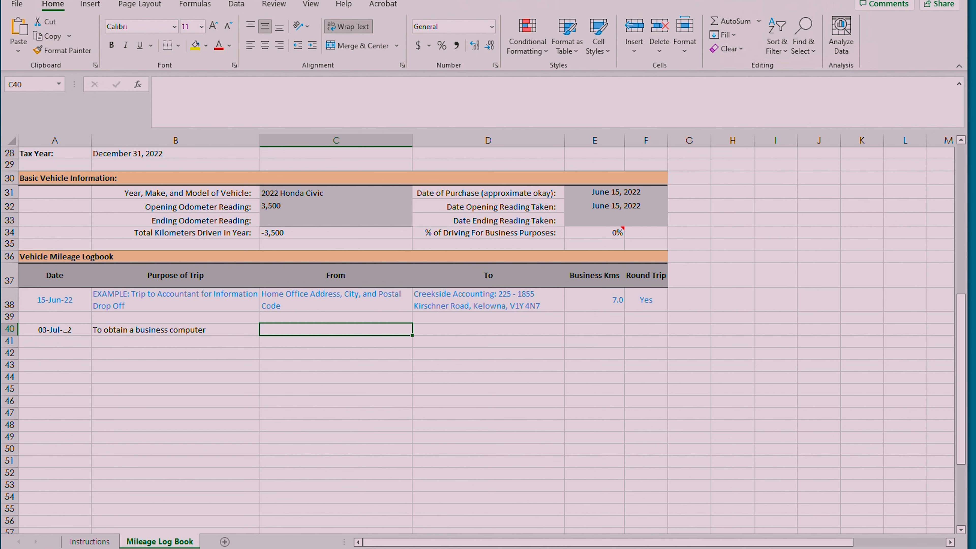
- Fill in the row 40 trip's From and To cells with the home starting address and the shop's destination address
type("123 House Road,")
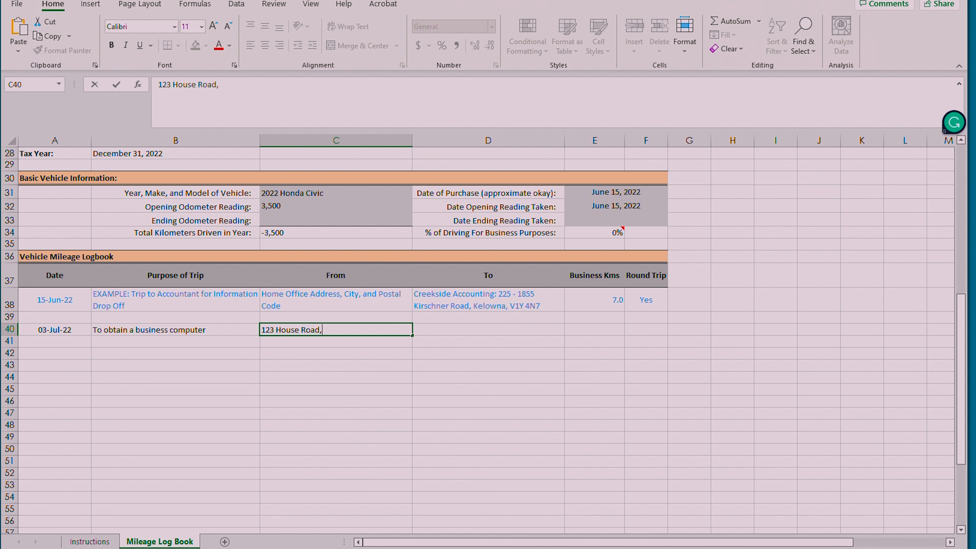
type(" Houseville BC")
key("Tab")
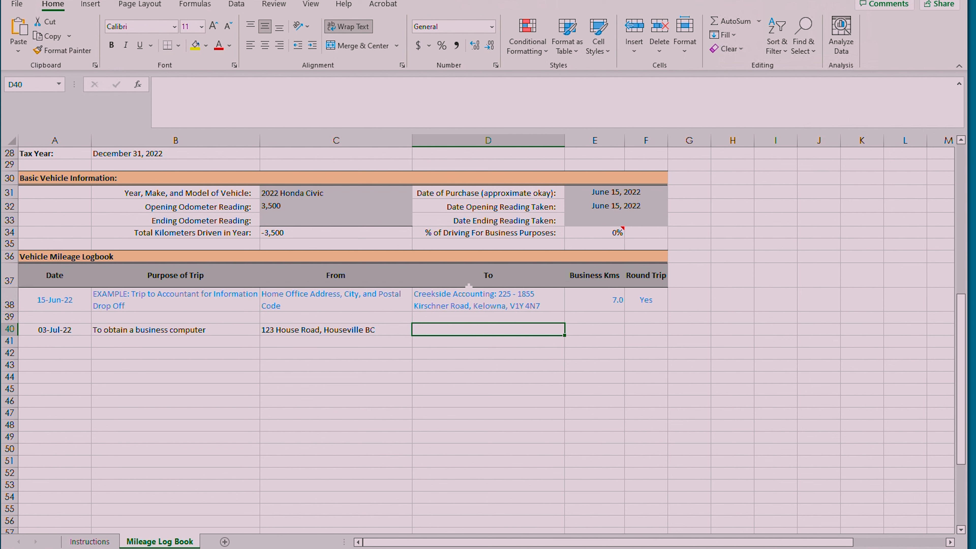
left_click(497, 278)
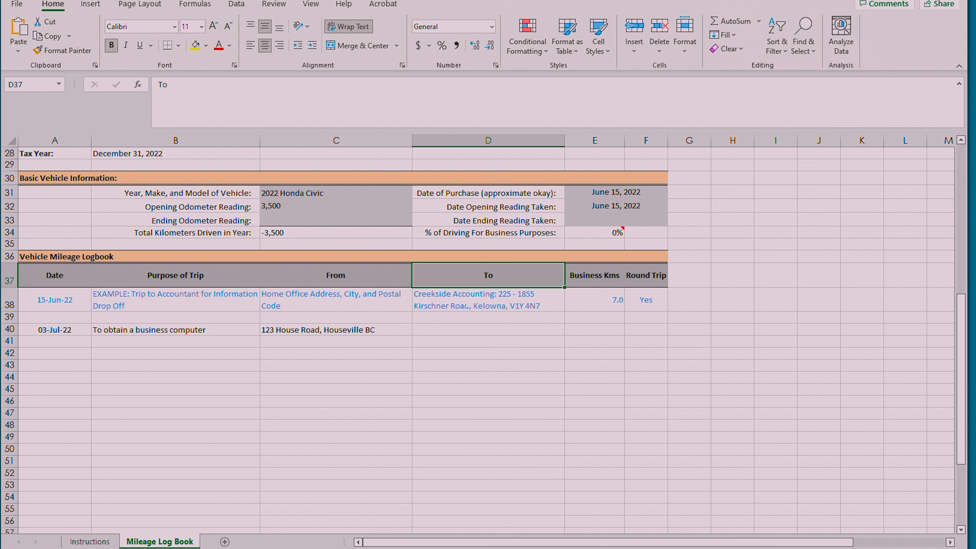
left_click(462, 330)
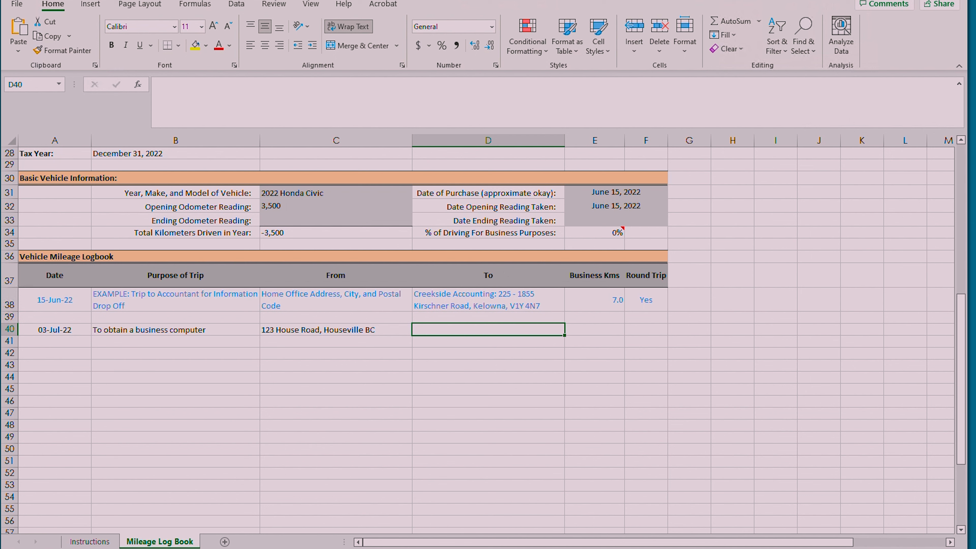
type("456")
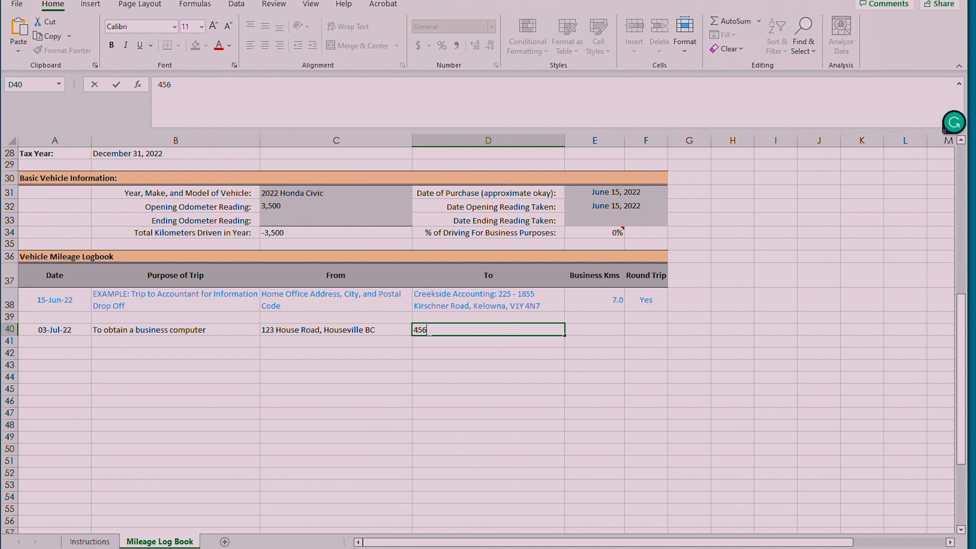
type(" Shopping Way, Hou")
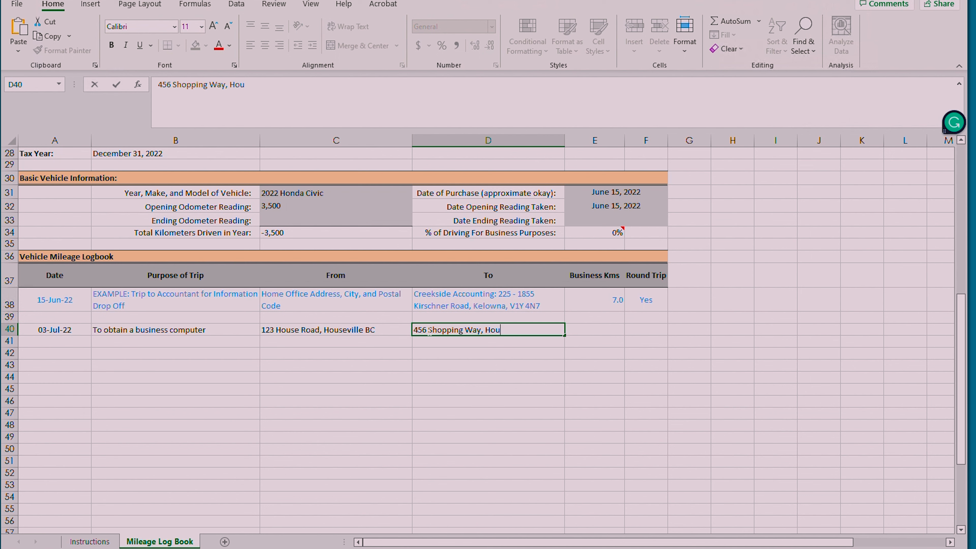
type("seville BC")
key("Tab")
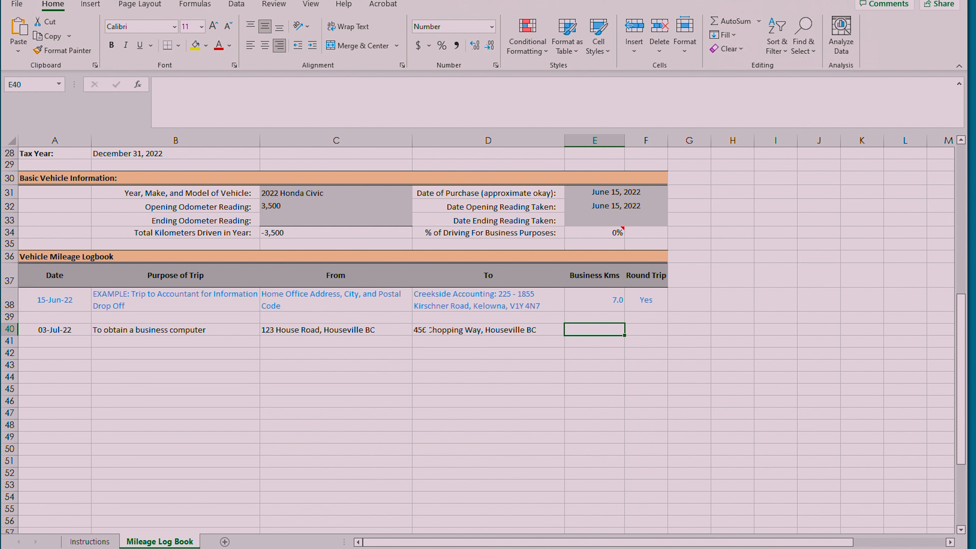
- Complete the row 40 trip with 1 business kilometre and No for Round Trip
type("1")
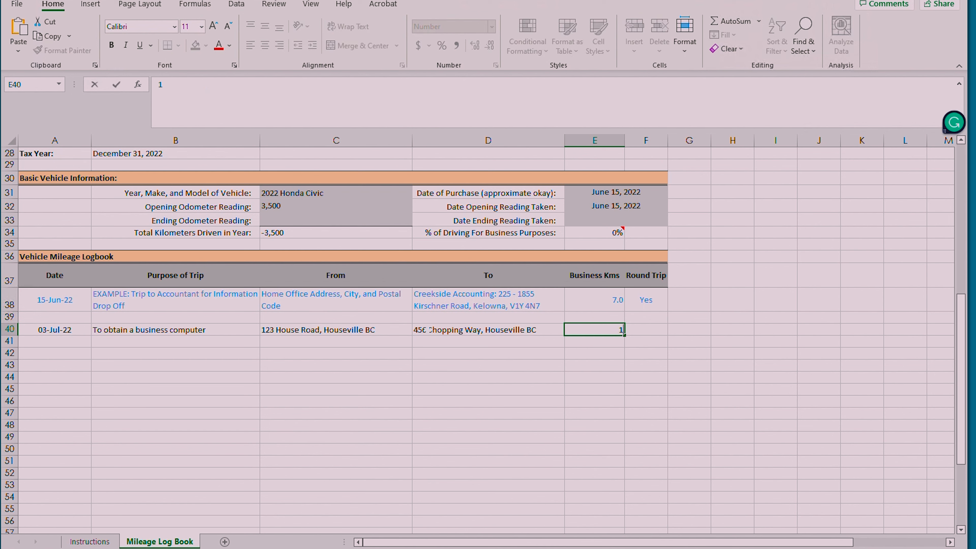
key("Tab")
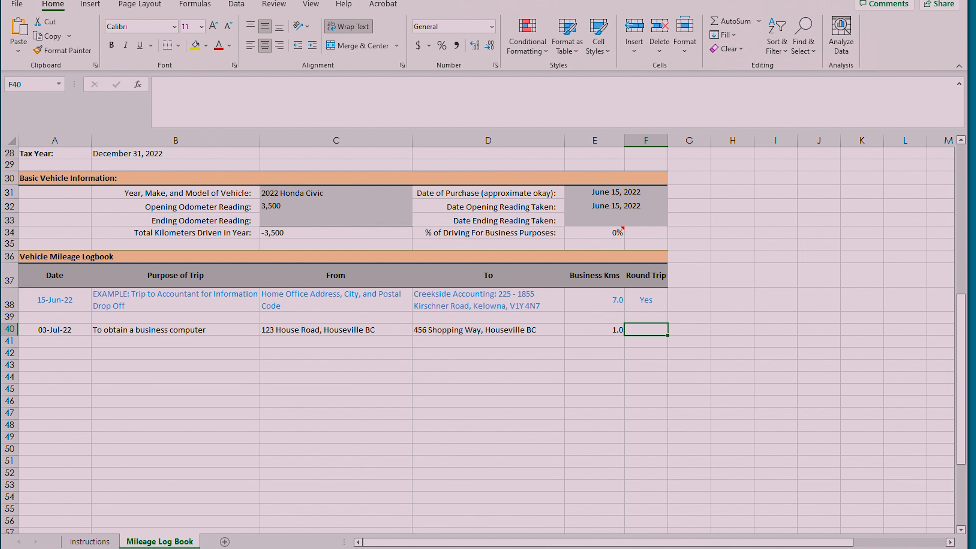
left_click(595, 274)
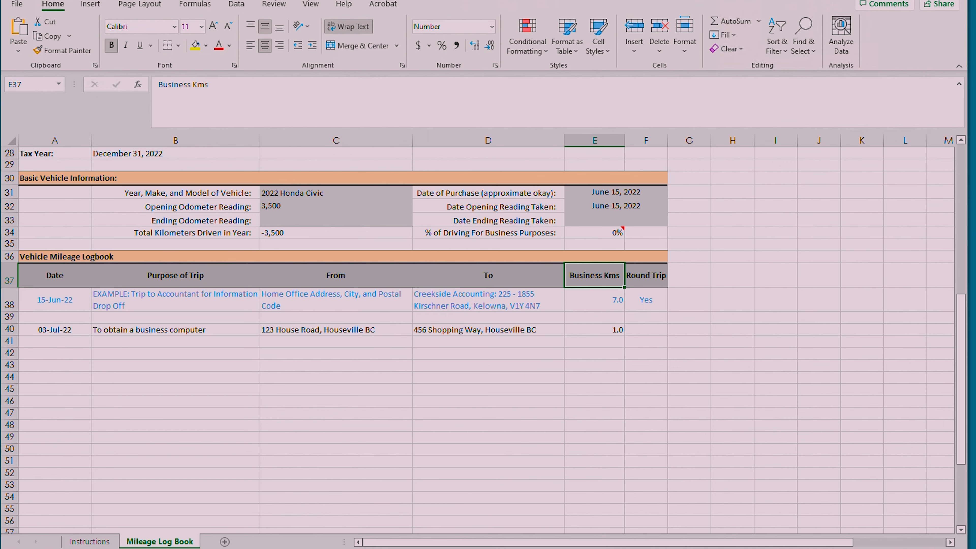
left_click_drag(598, 279, 598, 346)
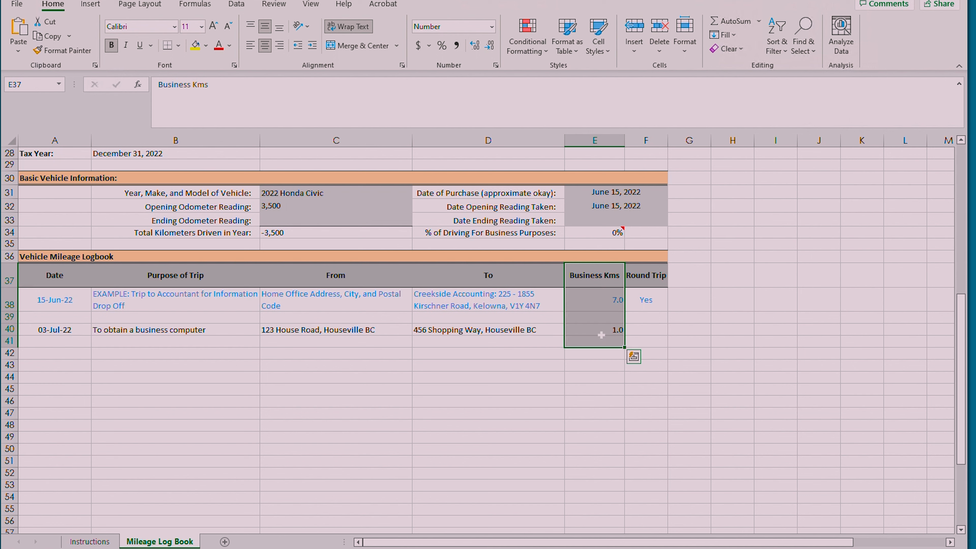
left_click(645, 329)
type("No")
key("Return")
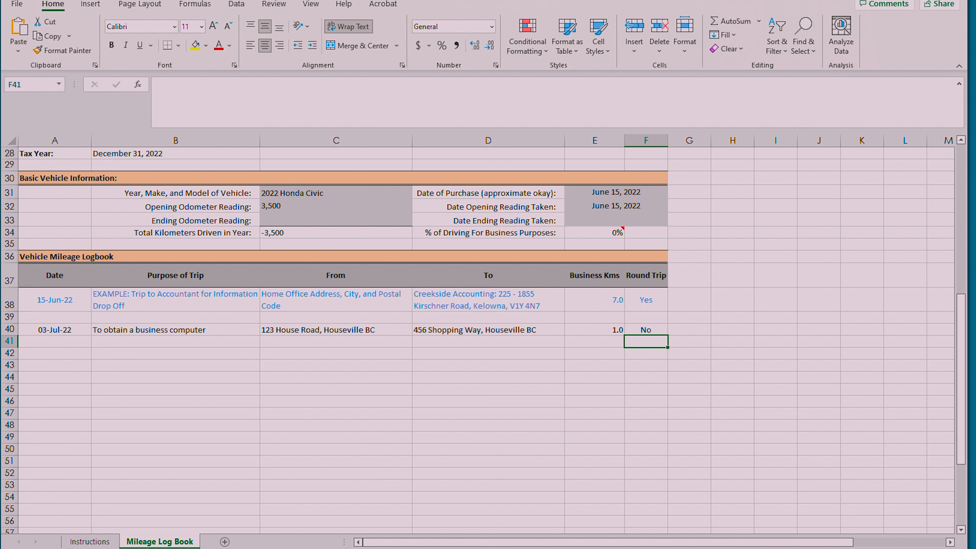
- Replace the Business Kms value of the example round trip in row 38 with the formula =3.5*2
left_click(594, 329)
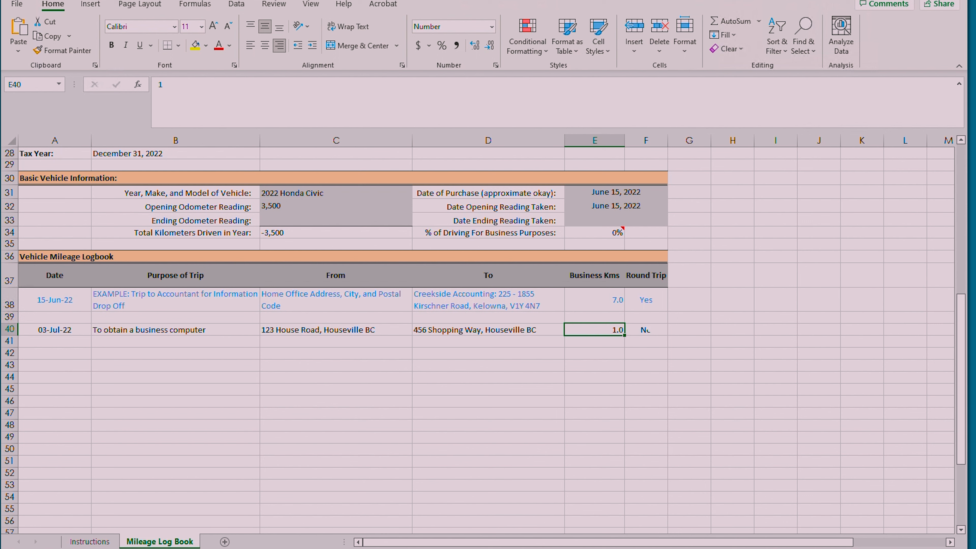
left_click(651, 305)
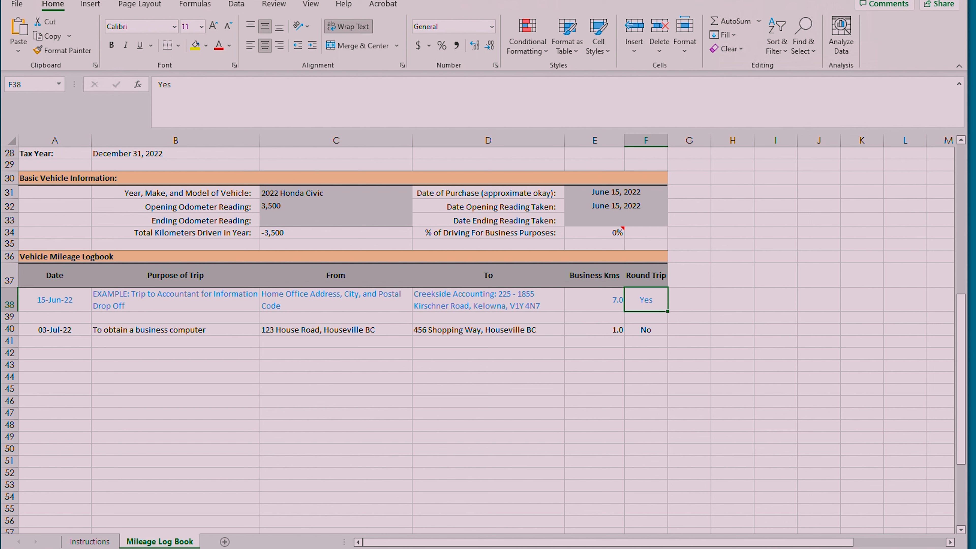
left_click(595, 300)
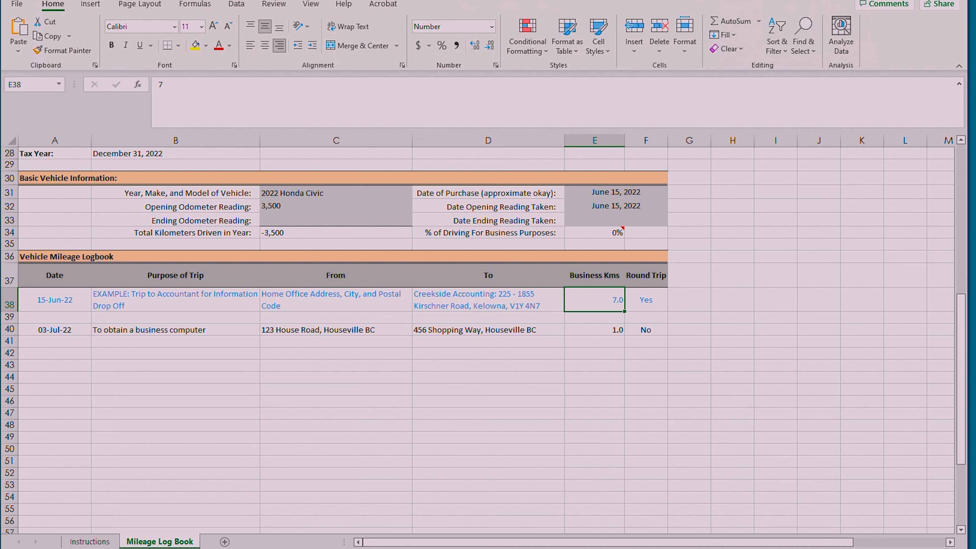
double_click(160, 85)
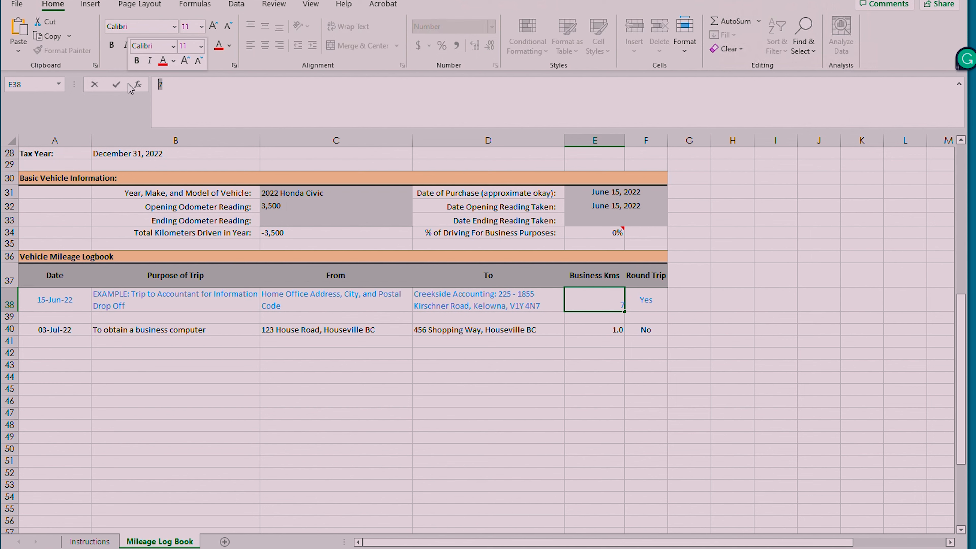
type("=")
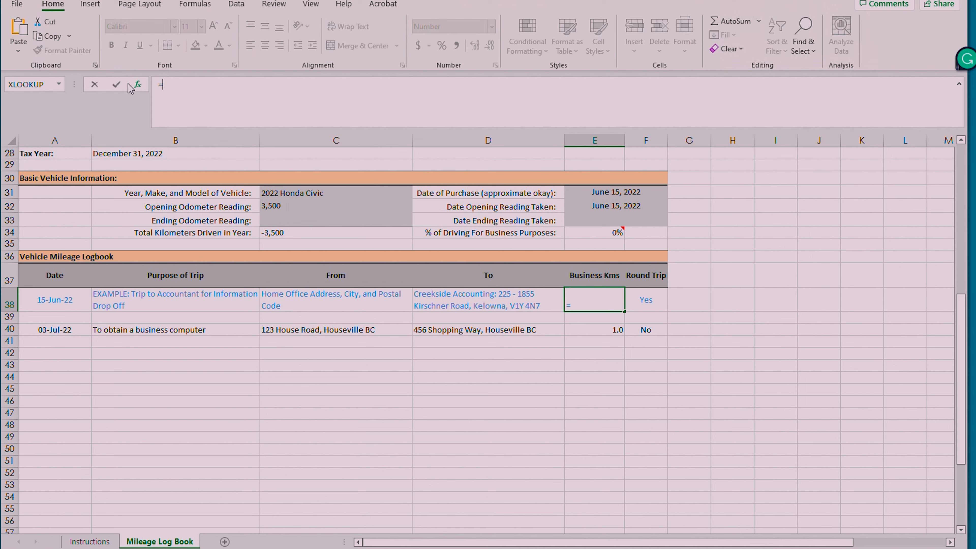
type("3.5*2")
- Review the example trip in row 38, the recorded trip in row 40 and the Total Business Kilometers Driven row
left_click_drag(55, 300, 649, 302)
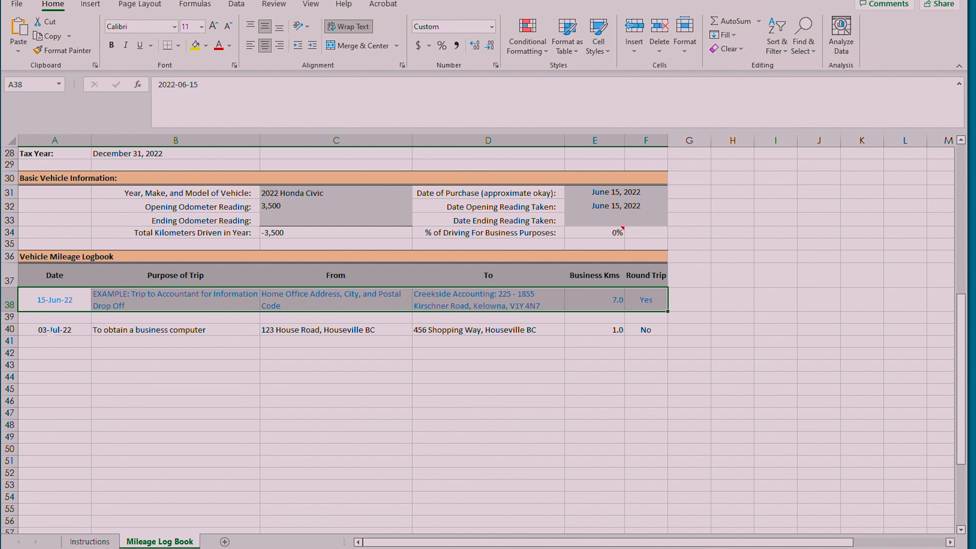
left_click_drag(42, 329, 646, 330)
scroll(477, 338, "down", 7)
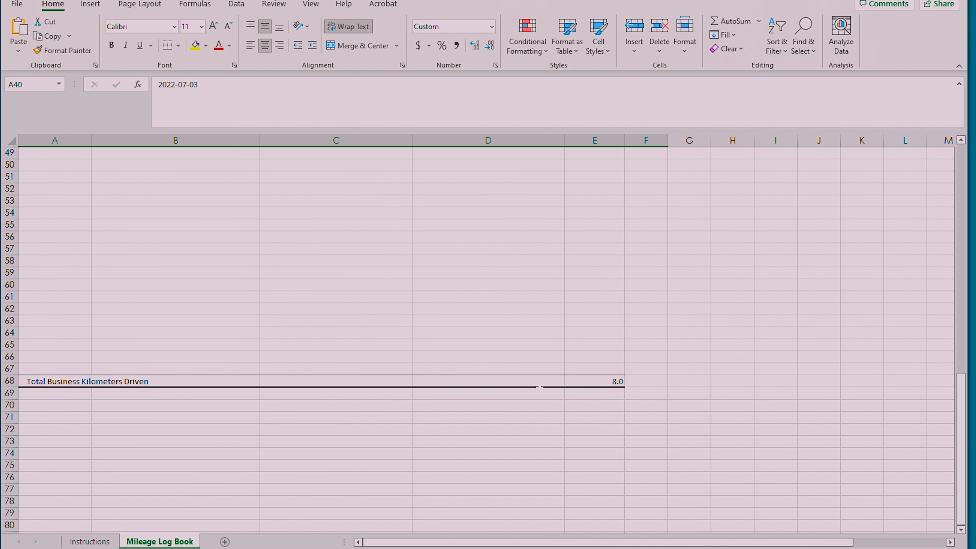
left_click_drag(57, 379, 91, 381)
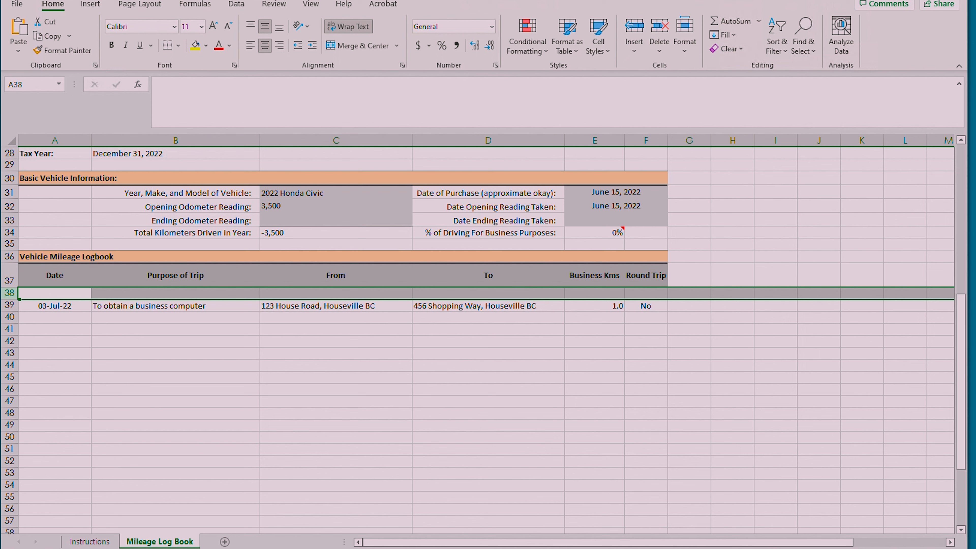
- Insert a blank row at row 40 below the July 3 trip, plus eight more blank rows at rows 40 to 47
left_click(7, 317)
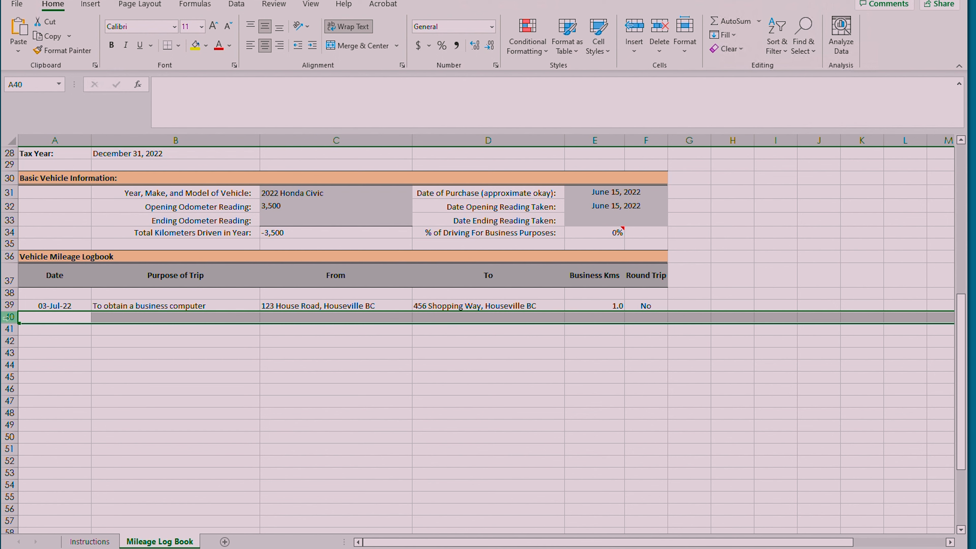
right_click(7, 318)
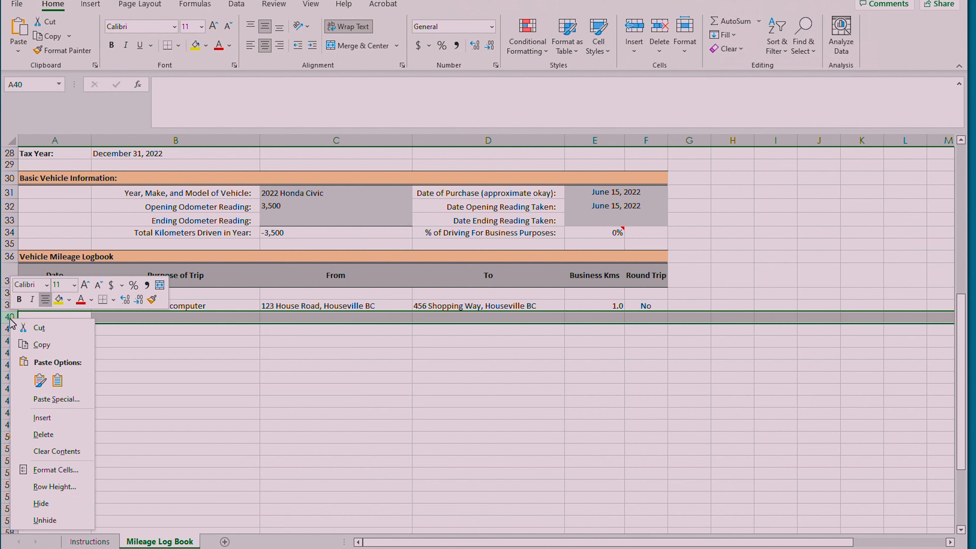
left_click(63, 419)
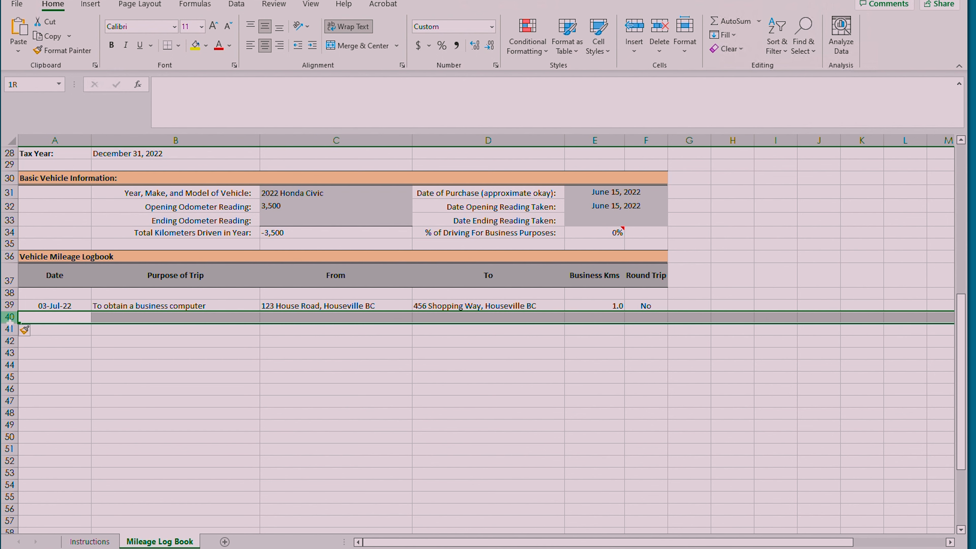
left_click_drag(8, 319, 9, 389)
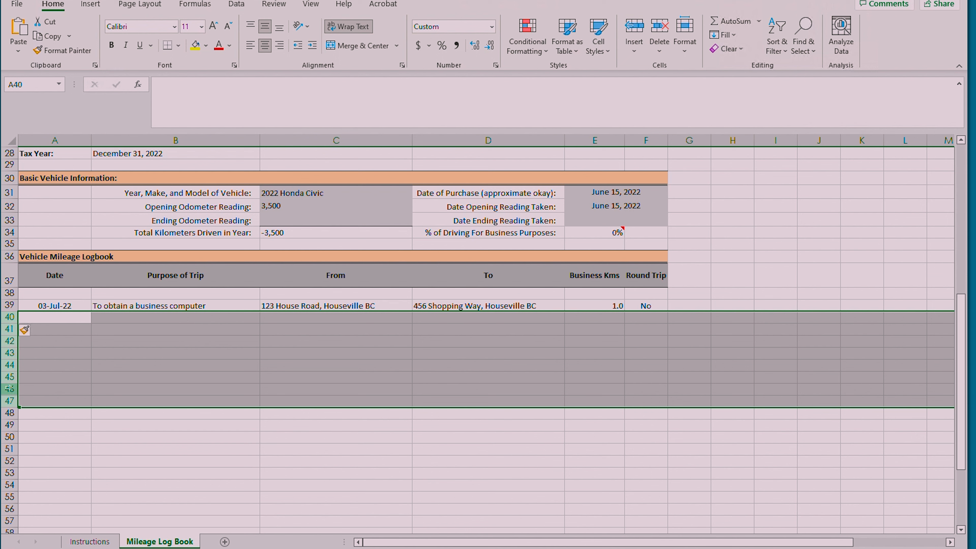
right_click(9, 389)
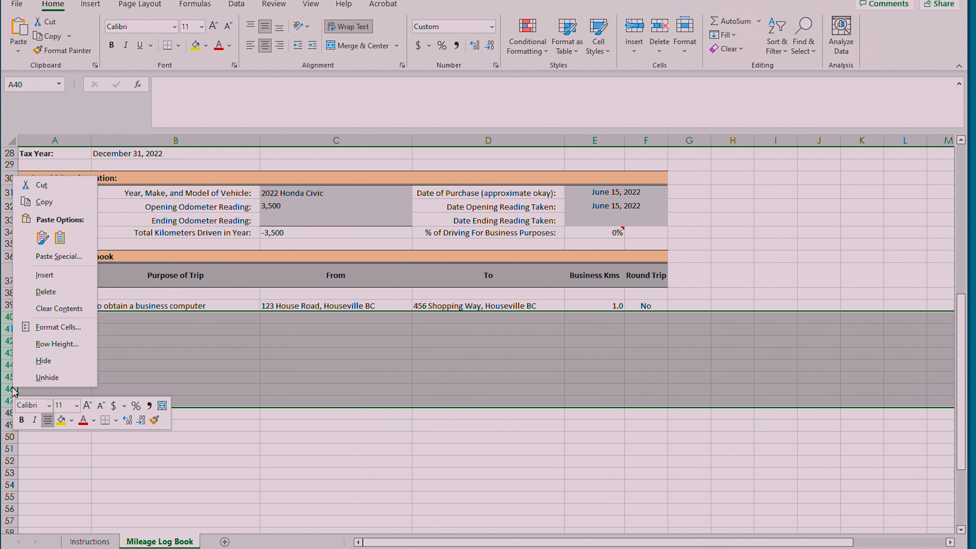
left_click(54, 275)
left_click(110, 350)
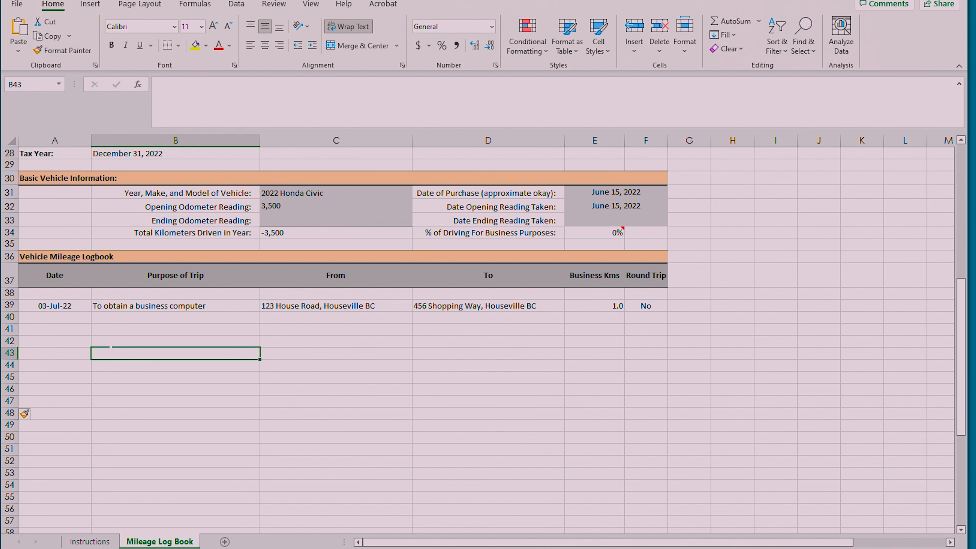